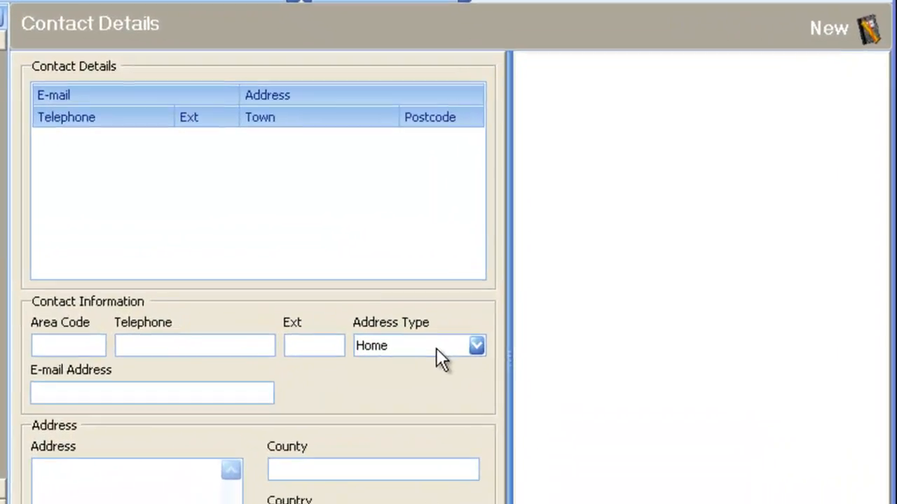
Leave the new contact without saving it and open the address types list in the administrator's Lookup Editor
click(436, 348)
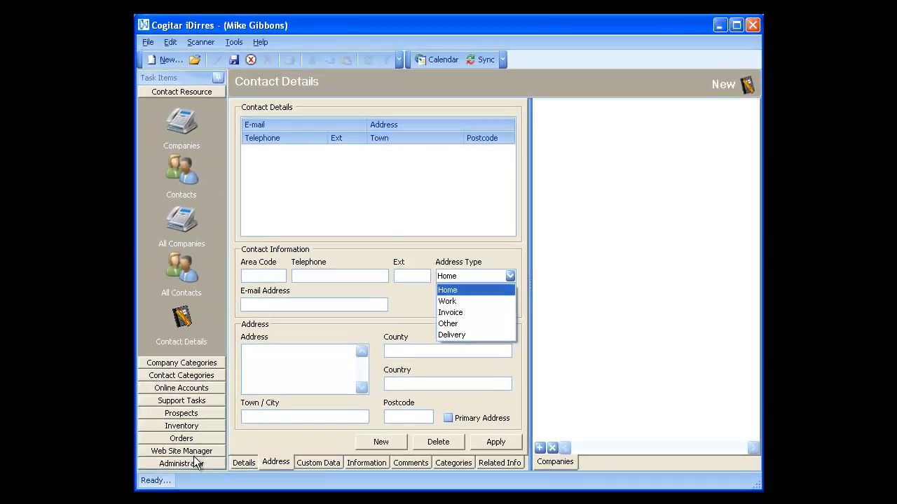
click(191, 461)
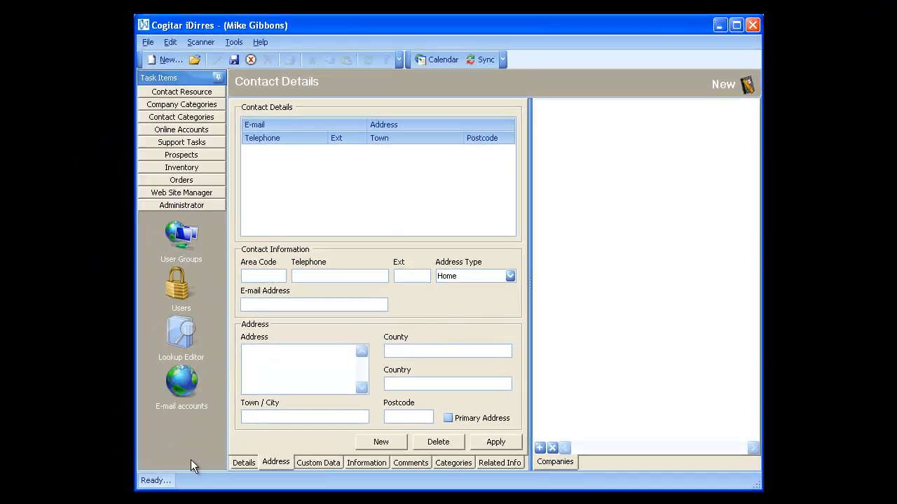
click(182, 348)
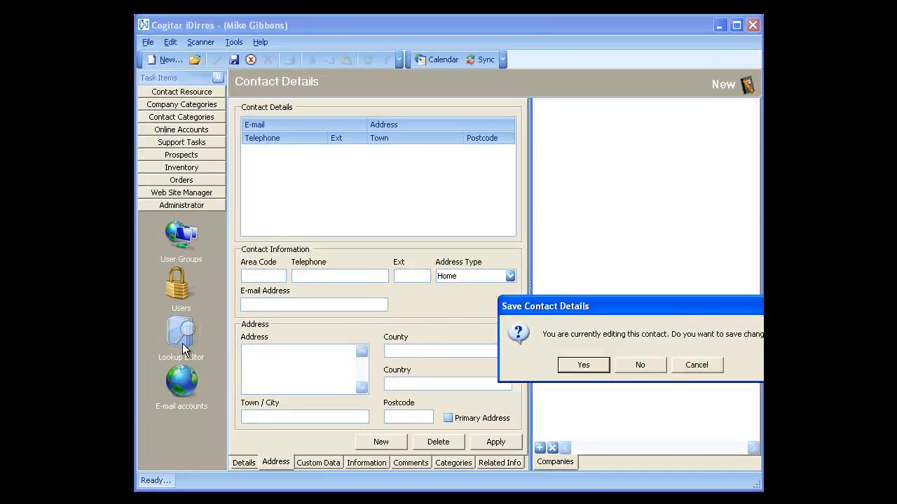
click(625, 365)
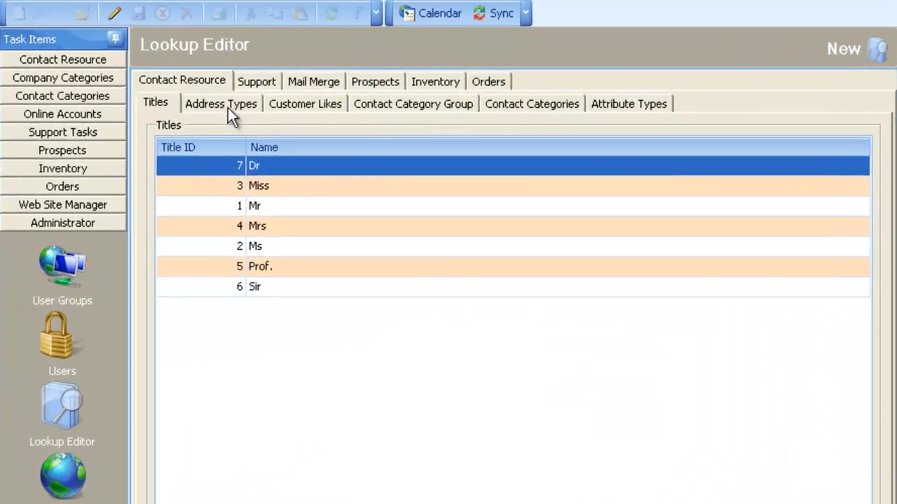
click(227, 106)
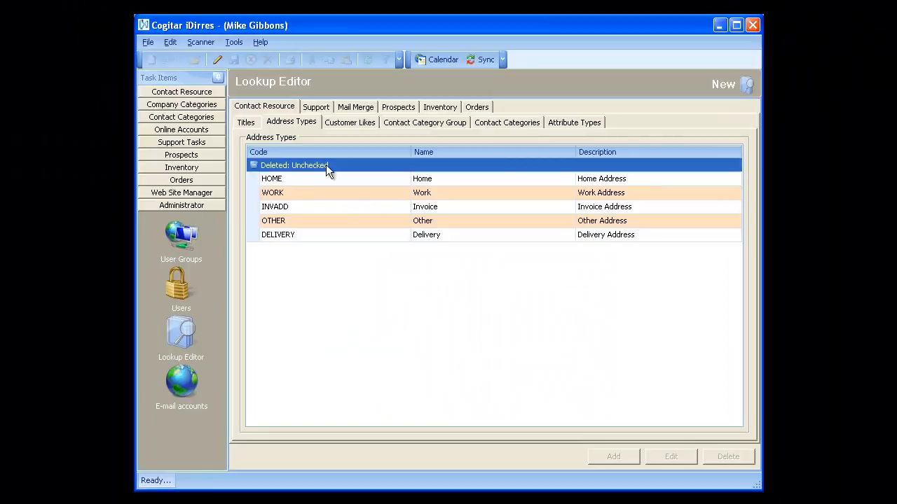
Add and save an address type with code REMOFF, name "Remote Office" and description "This is the remote office address type."
click(217, 60)
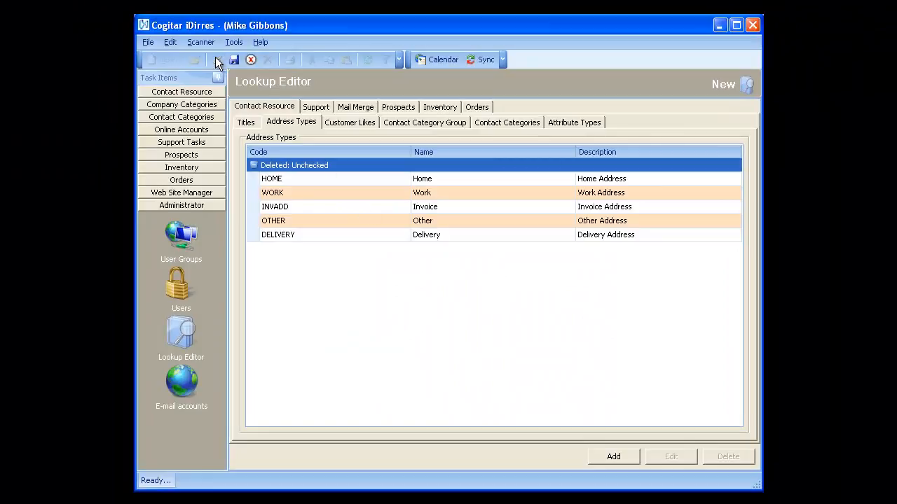
click(595, 455)
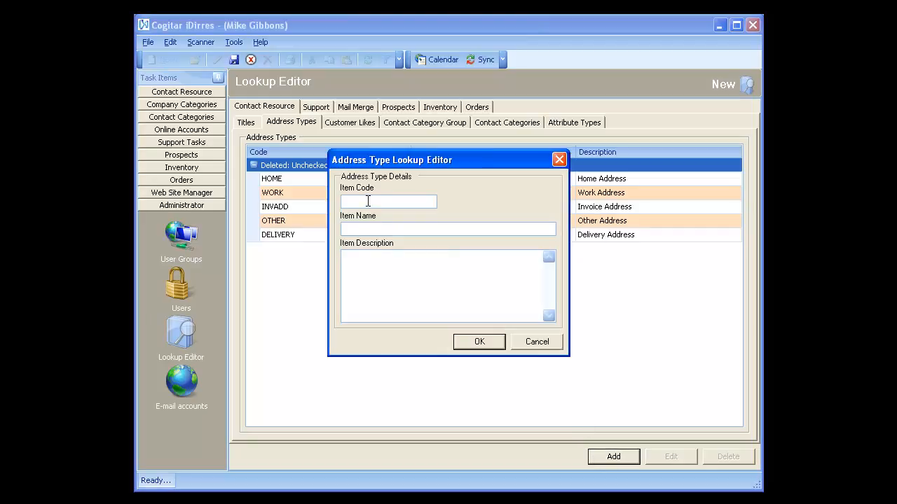
drag(393, 160, 466, 220)
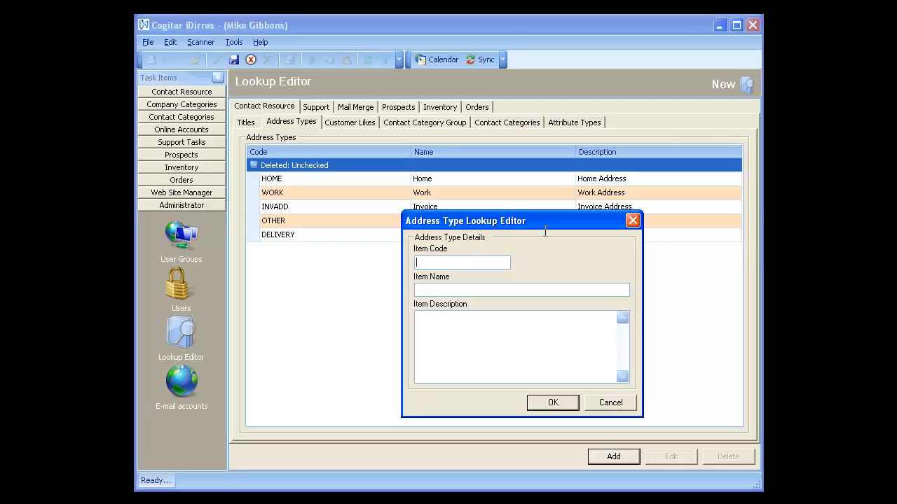
drag(553, 226, 447, 191)
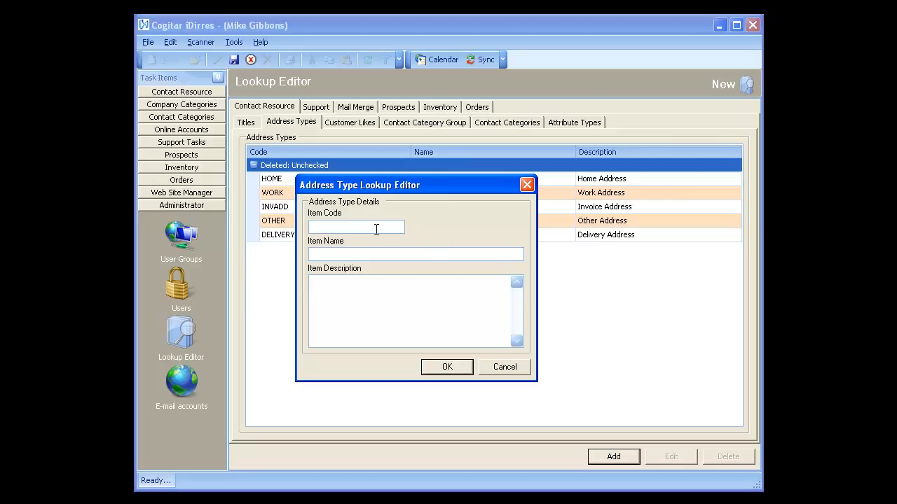
text(REMOFF)
text(Remote Office)
click(418, 281)
text(This is the remote office address type.)
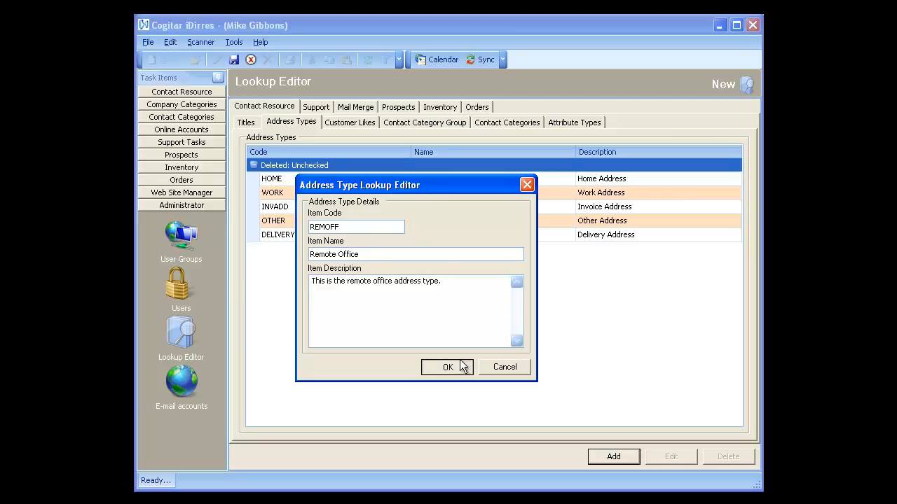
click(461, 366)
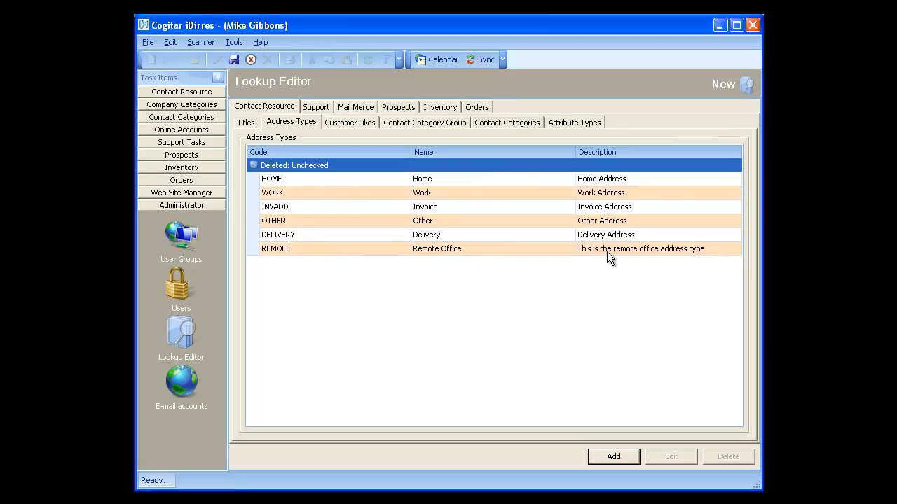
click(236, 59)
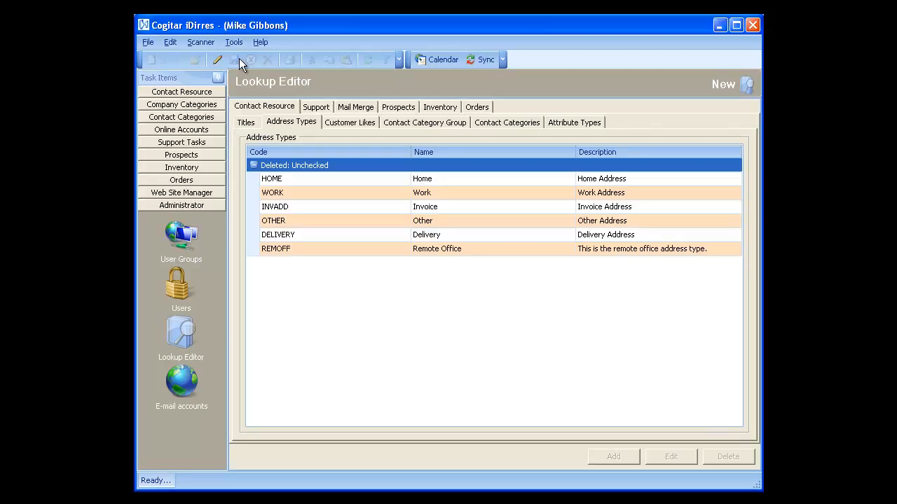
click(148, 42)
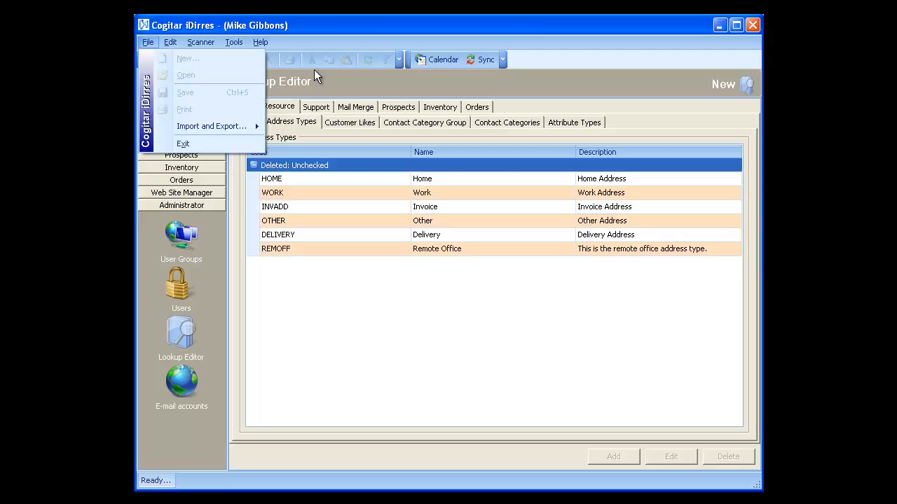
click(431, 26)
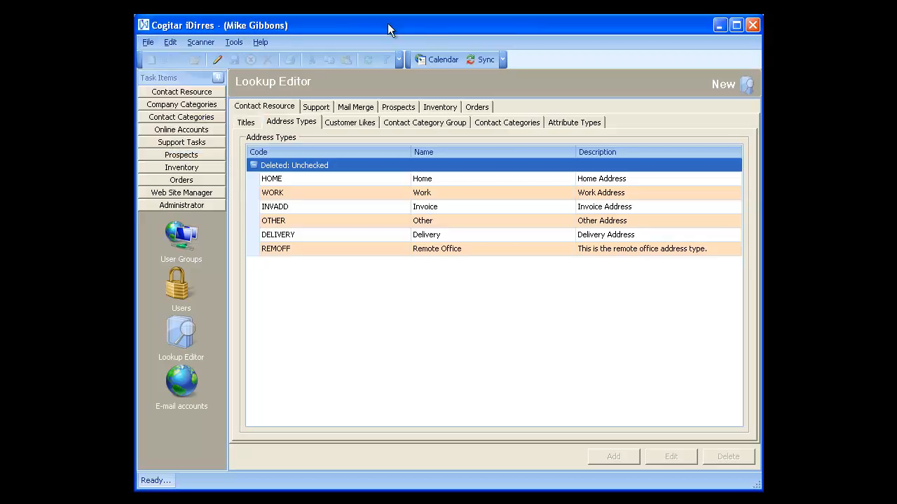
Try adding "signed for" to the name of the Delivery address type
click(217, 60)
click(307, 203)
click(309, 221)
click(308, 249)
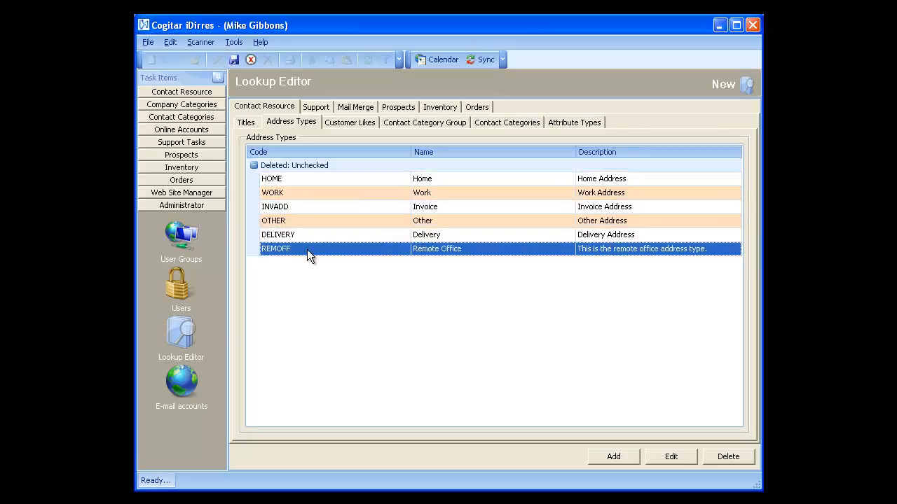
click(312, 236)
click(669, 459)
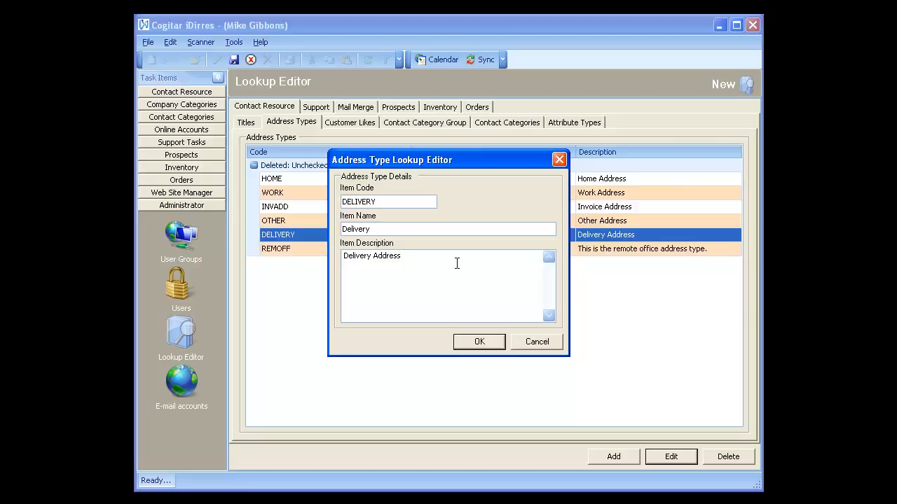
click(426, 228)
text(signed for)
Try replacing the Delivery address type's name with "Home address 2", and cancel the edit and the editing mode
key(BackSpace)
key(BackSpace)
key(BackSpace)
key(BackSpace)
key(BackSpace)
key(BackSpace)
key(BackSpace)
key(BackSpace)
key(BackSpace)
key(BackSpace)
key(BackSpace)
key(BackSpace)
key(BackSpace)
key(BackSpace)
key(BackSpace)
key(BackSpace)
key(BackSpace)
key(BackSpace)
text(Home address 2)
click(538, 341)
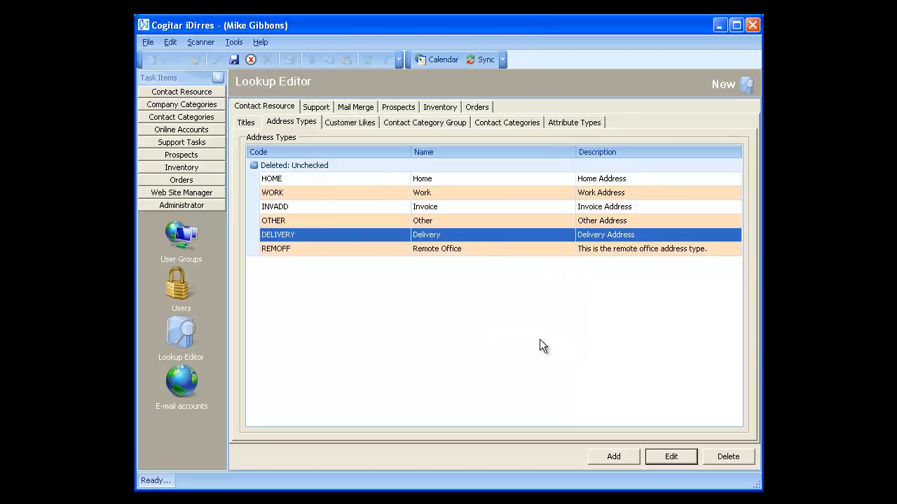
click(252, 59)
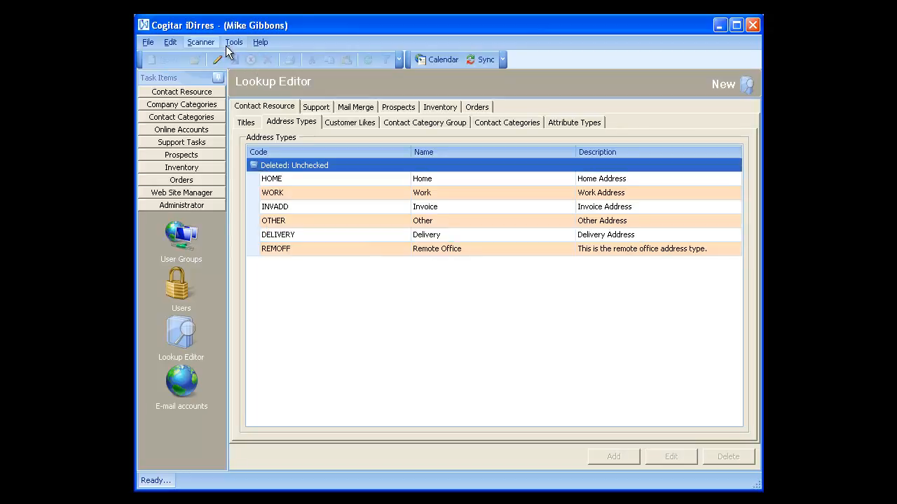
Try deleting the Invoice address type and cancel the deletion
click(219, 55)
click(293, 206)
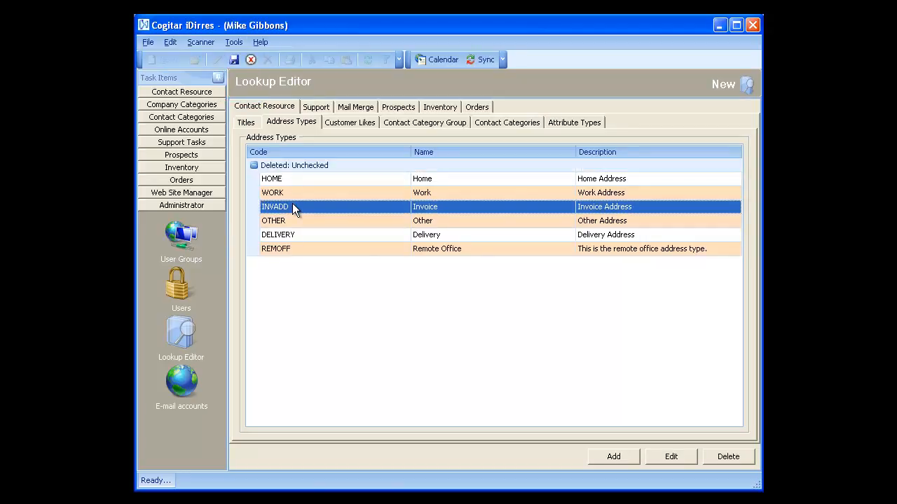
click(707, 456)
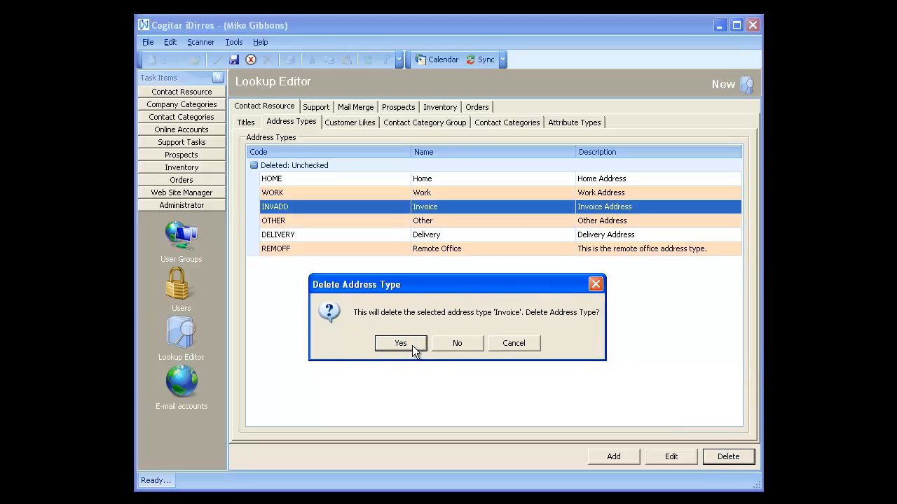
click(522, 344)
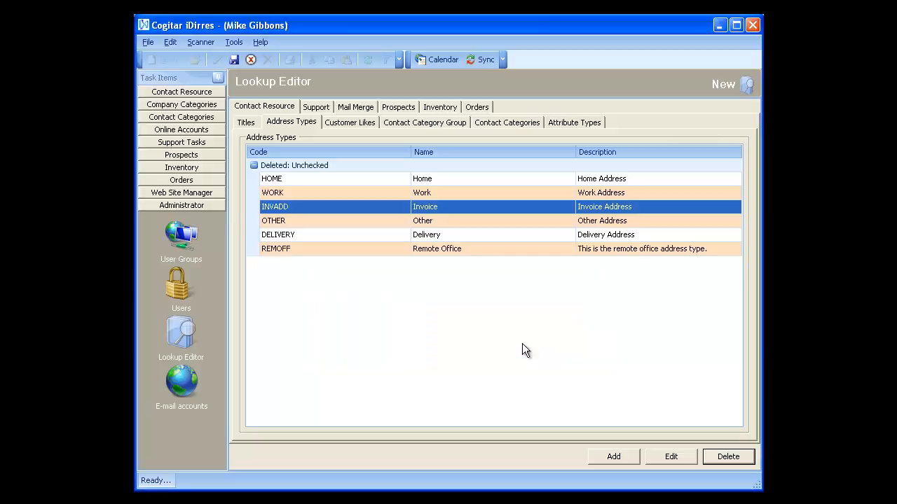